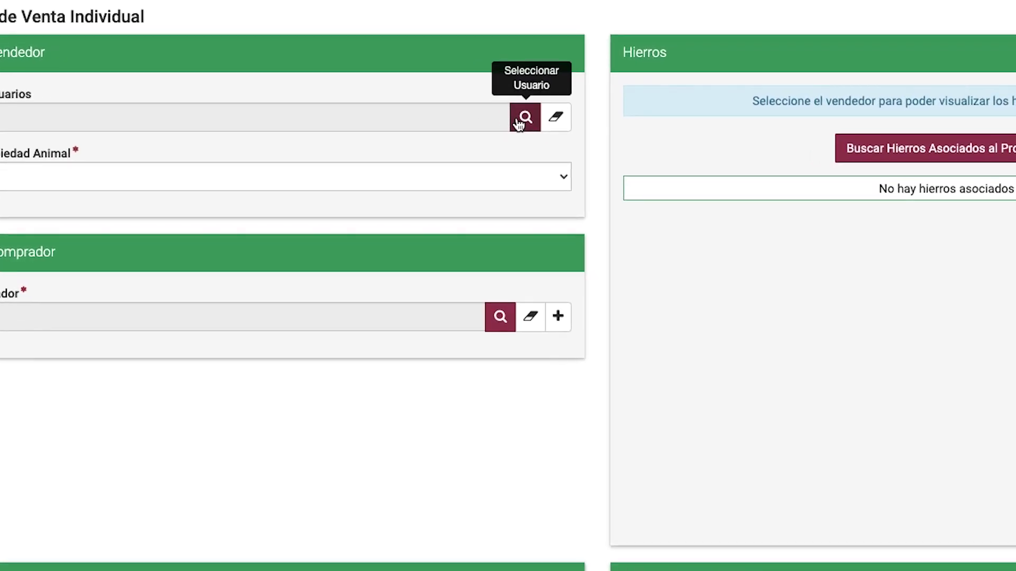
# Find COMERCIAL GANADERA by its ID number as the seller and choose location LA DESPENSA.
pyautogui.click(520, 101)
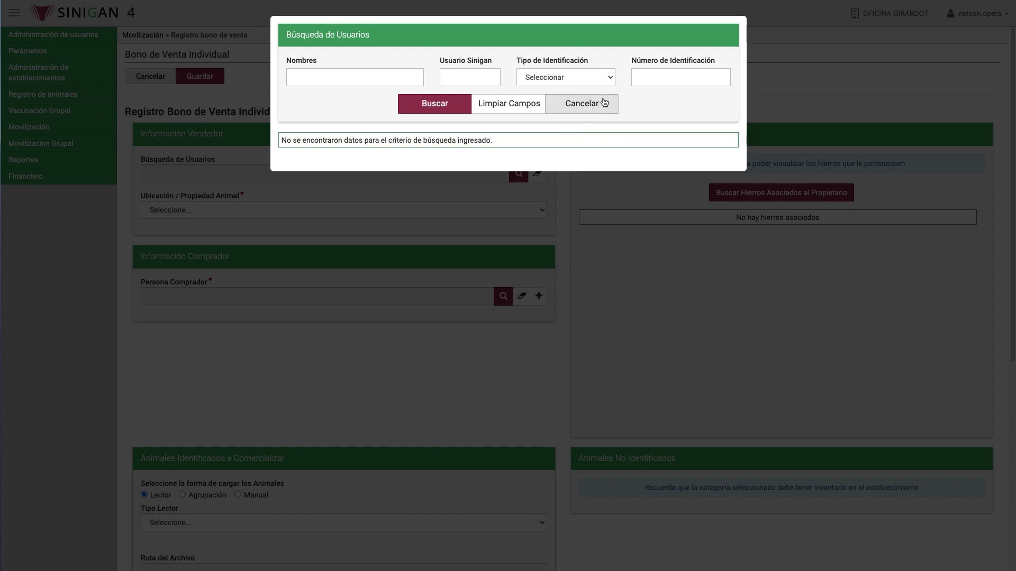
pyautogui.click(647, 83)
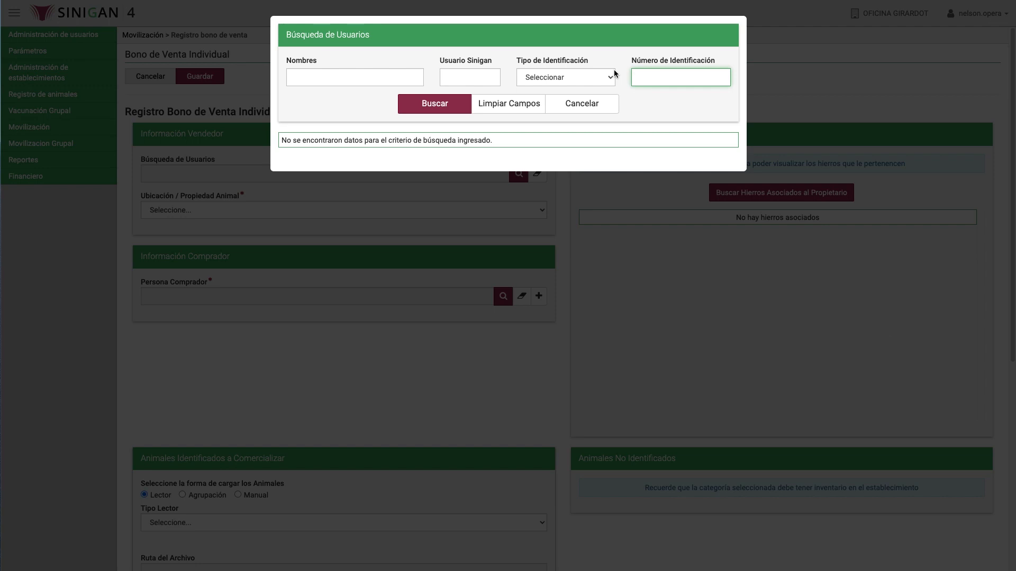
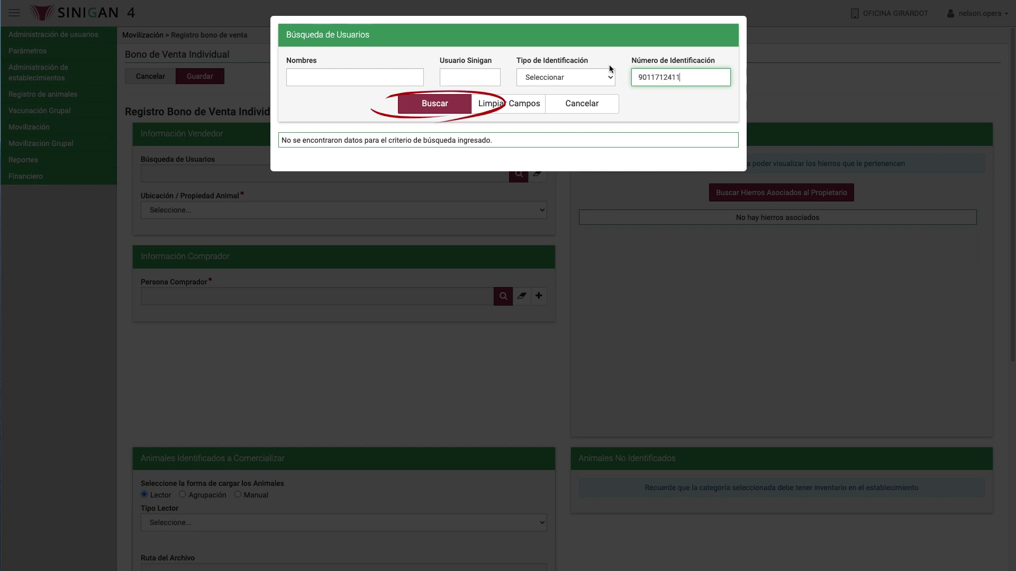
pyautogui.click(462, 101)
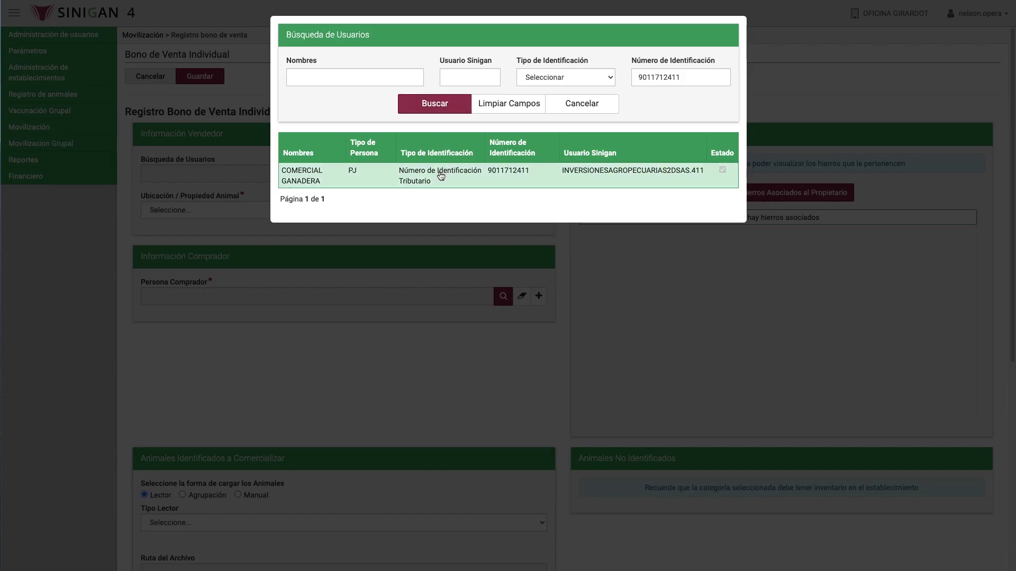
pyautogui.click(453, 176)
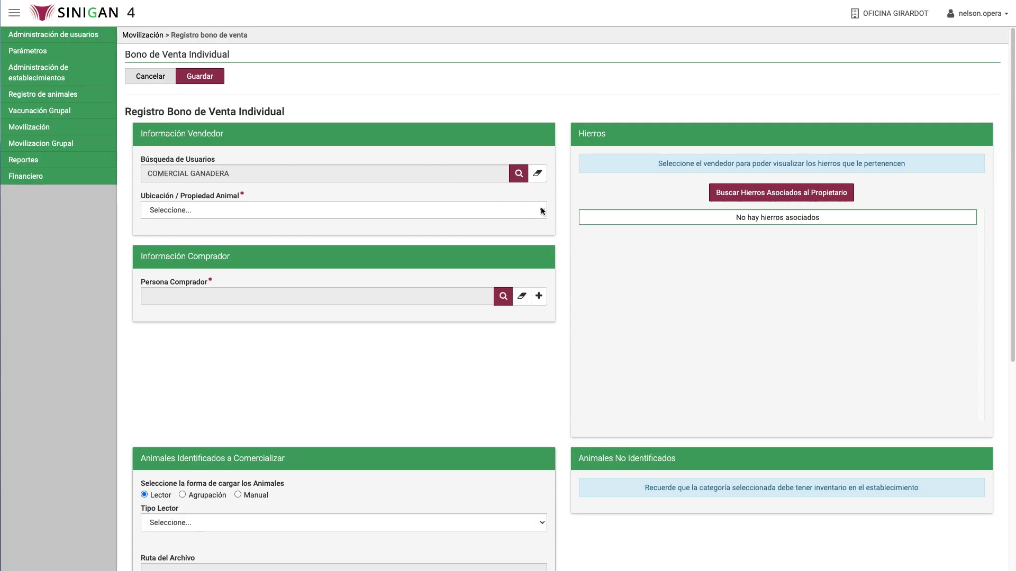
pyautogui.click(542, 210)
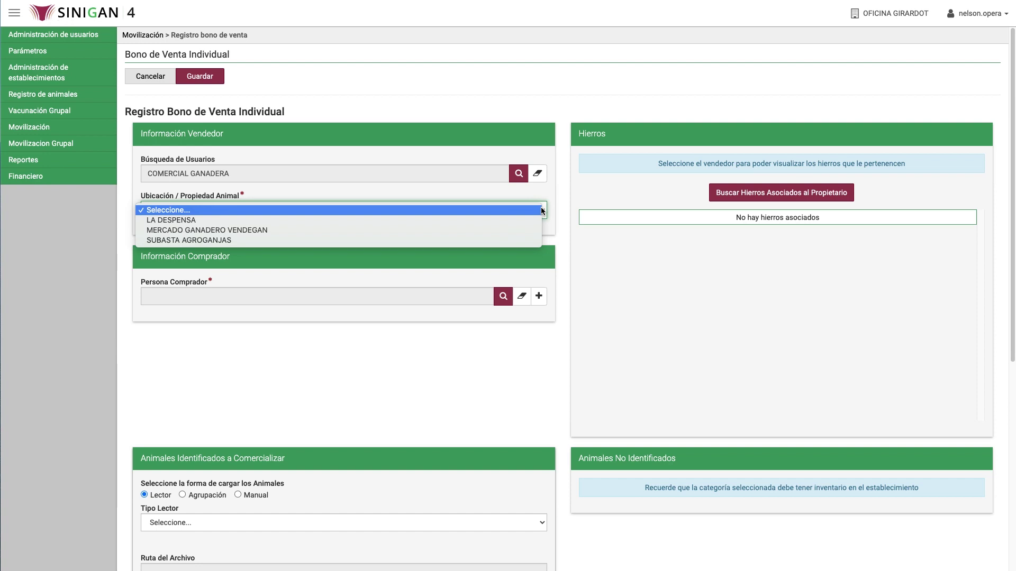
pyautogui.click(396, 221)
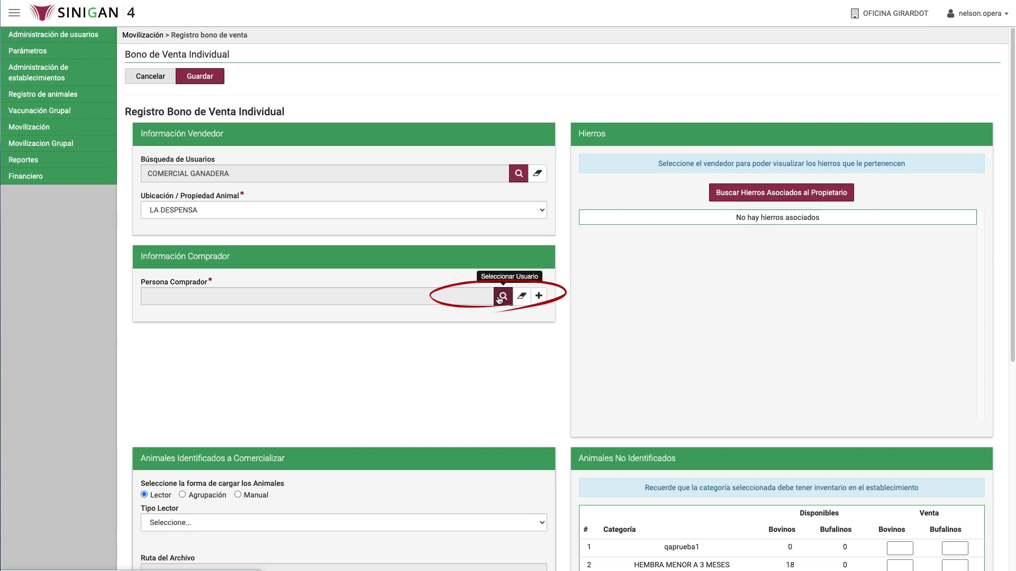
# Search Persona Comprador by the buyer's ID number and pick the exactly matching person.
pyautogui.click(502, 297)
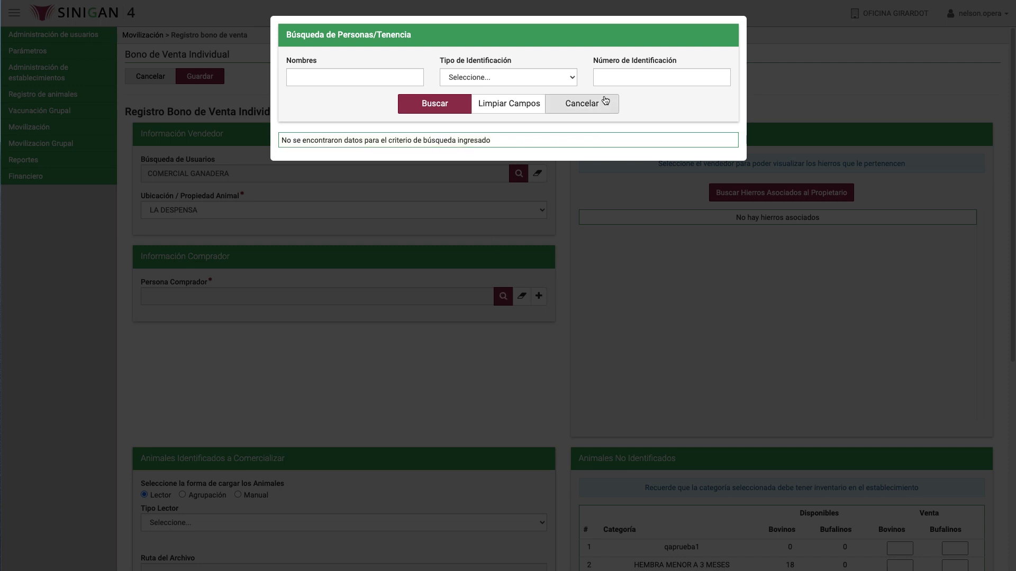
pyautogui.click(632, 81)
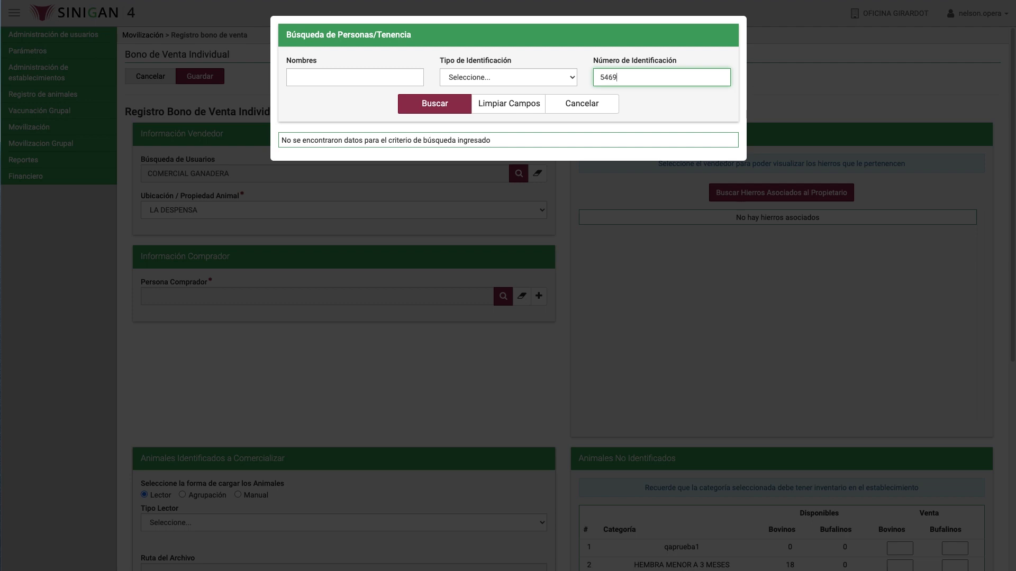
pyautogui.click(459, 103)
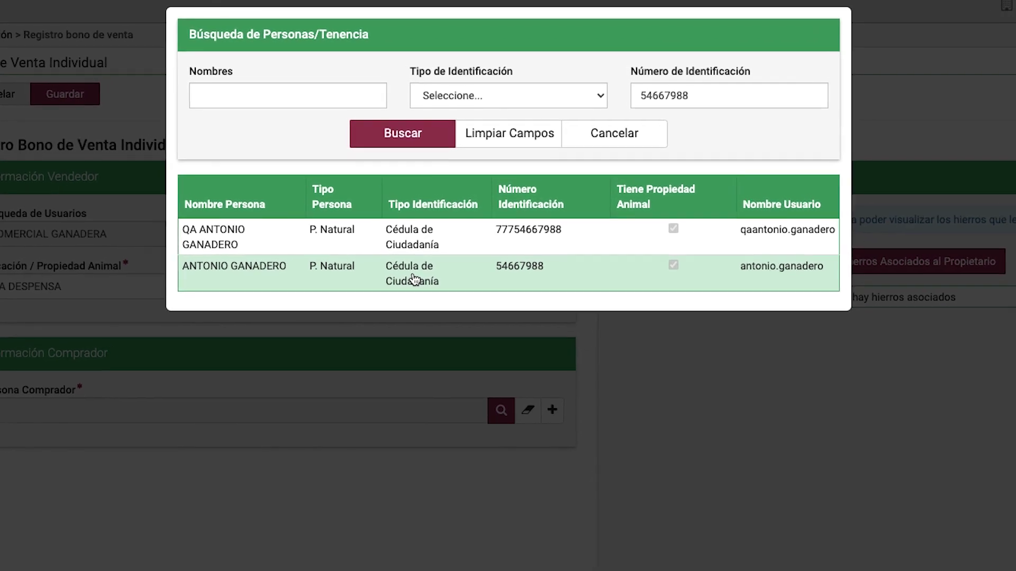
pyautogui.click(409, 290)
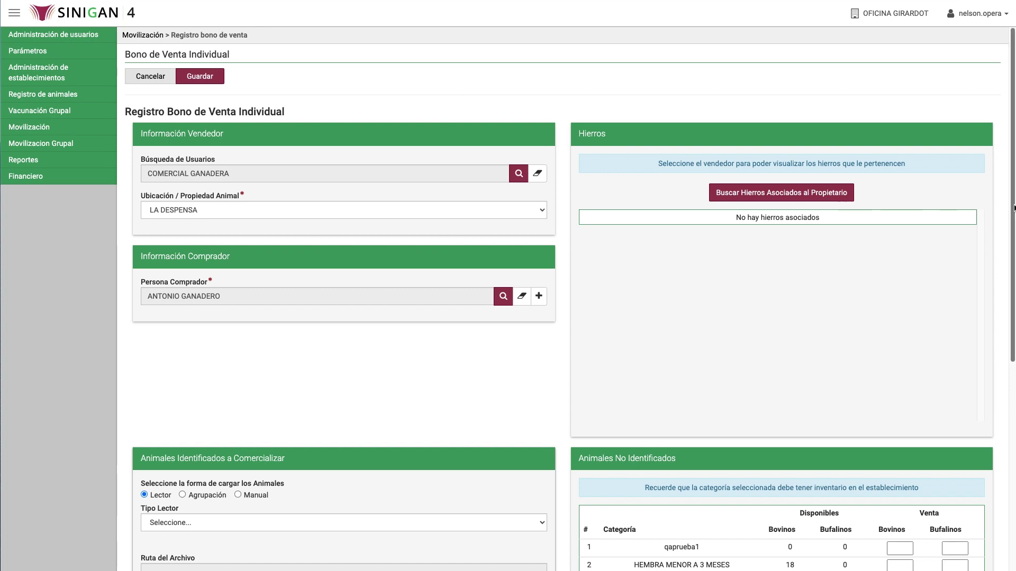
# Switch to Manual loading and look up animals 60850698, 60850722 and 60851241.
pyautogui.moveTo(1013, 208); pyautogui.dragTo(993, 401)
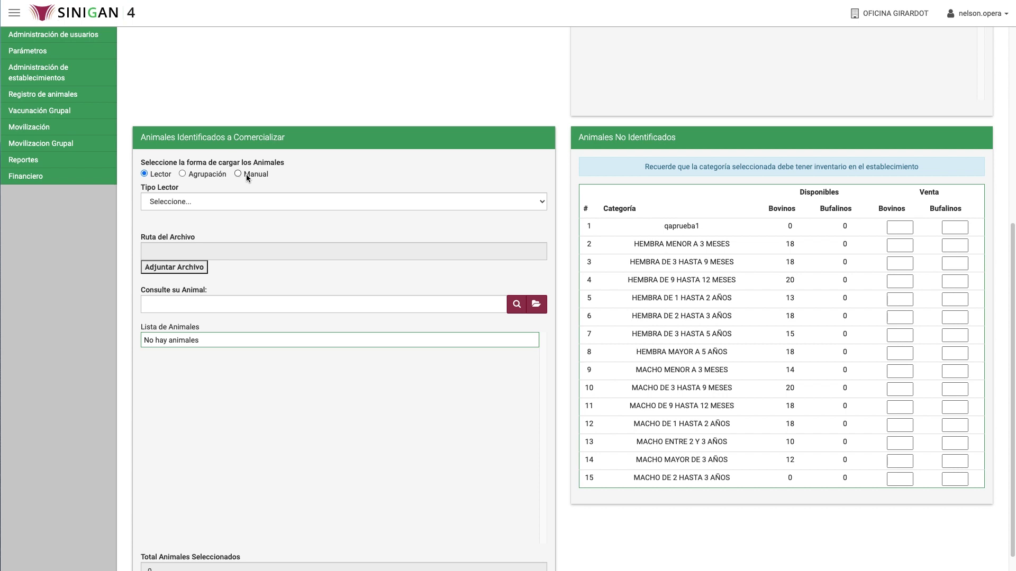
pyautogui.scroll(-1, 1010, 248)
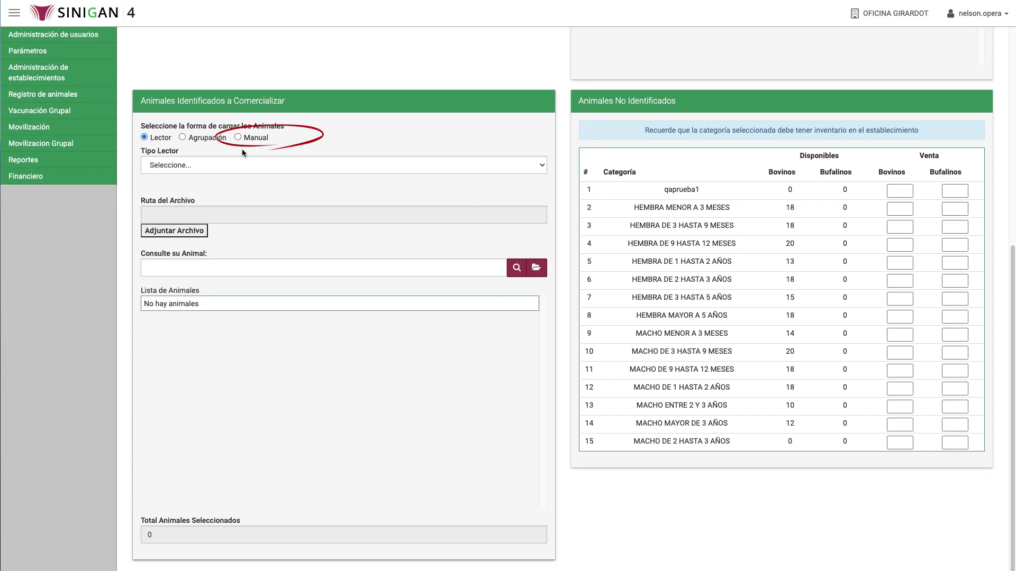
pyautogui.click(237, 137)
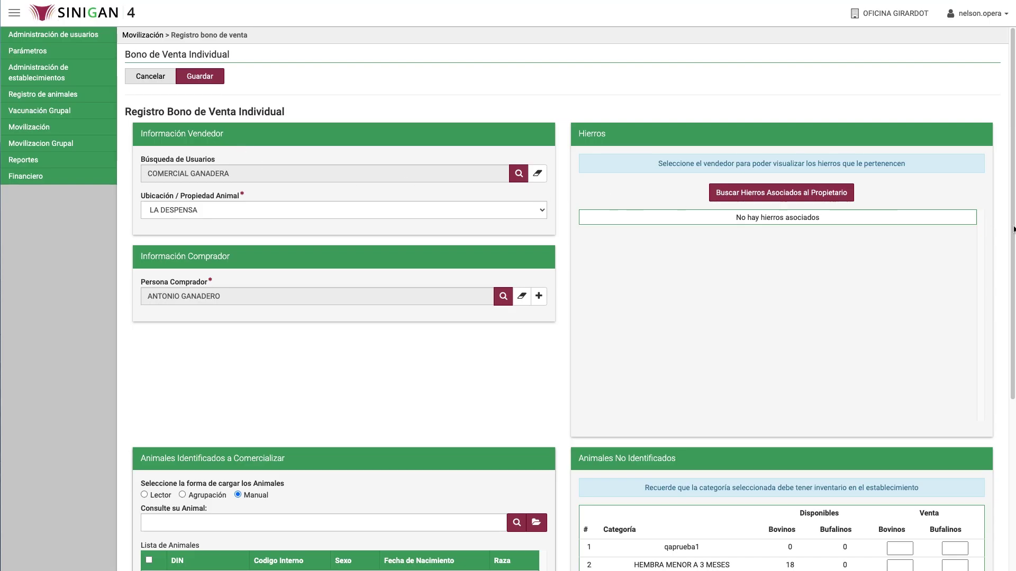
pyautogui.moveTo(1009, 229); pyautogui.dragTo(996, 376)
pyautogui.scroll(-2, 997, 376)
pyautogui.write('60850698,60850722,')
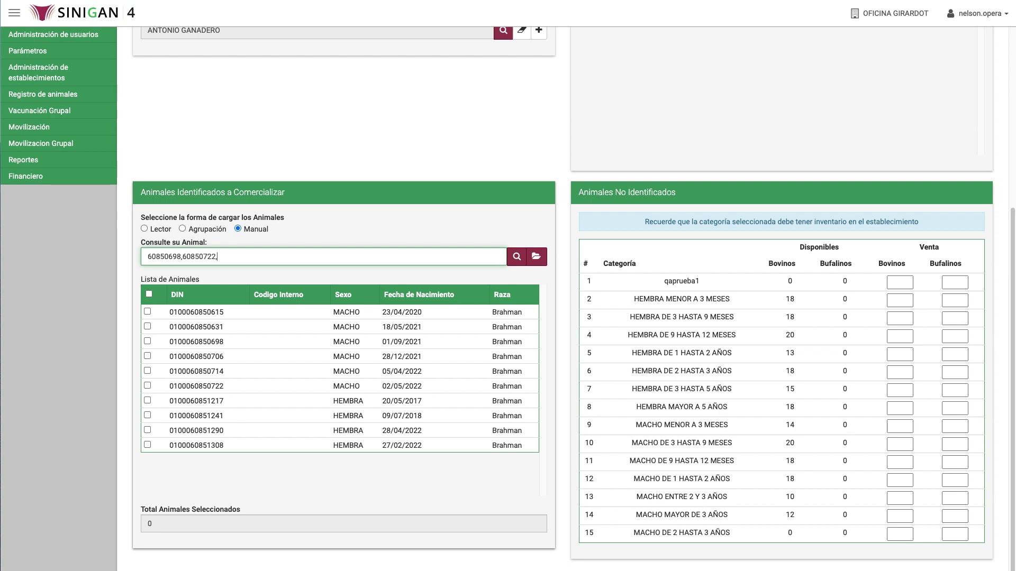
pyautogui.write('60851241')
pyautogui.click(516, 257)
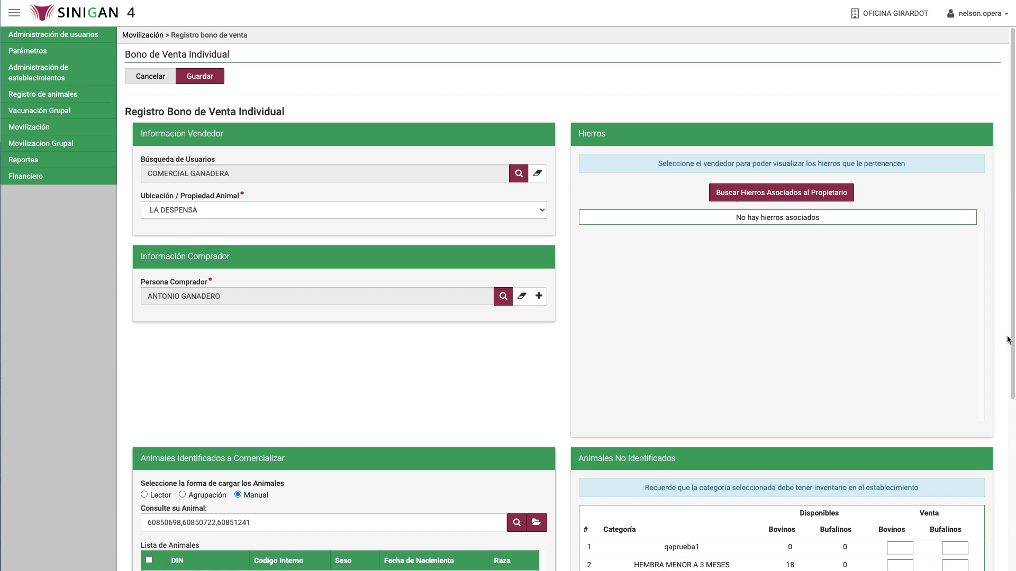
pyautogui.moveTo(1007, 339); pyautogui.dragTo(1005, 519)
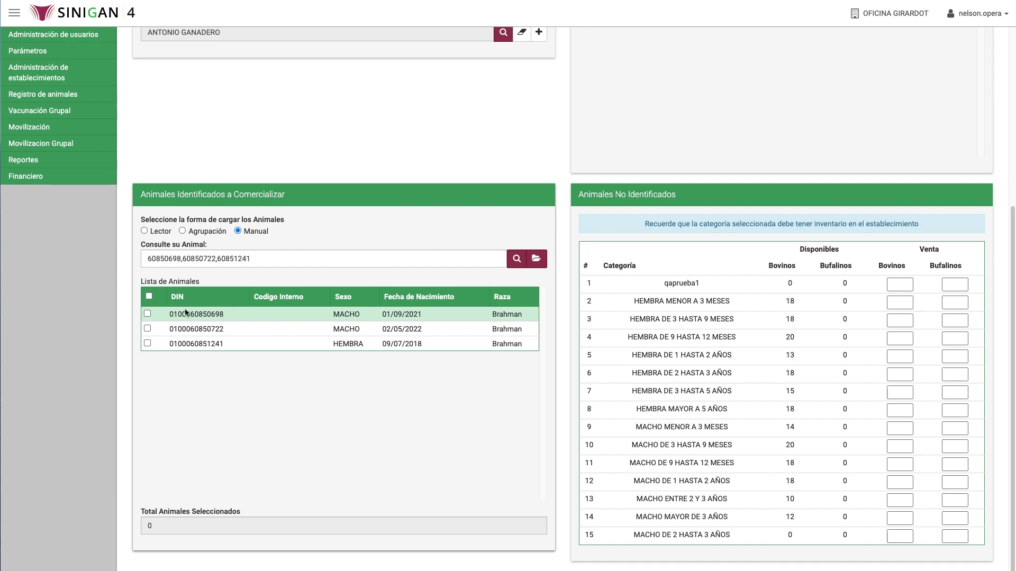
# Select all three listed animals and enter 3 bovines sold for HEMBRA DE 2 HASTA 3 AÑOS.
pyautogui.click(151, 297)
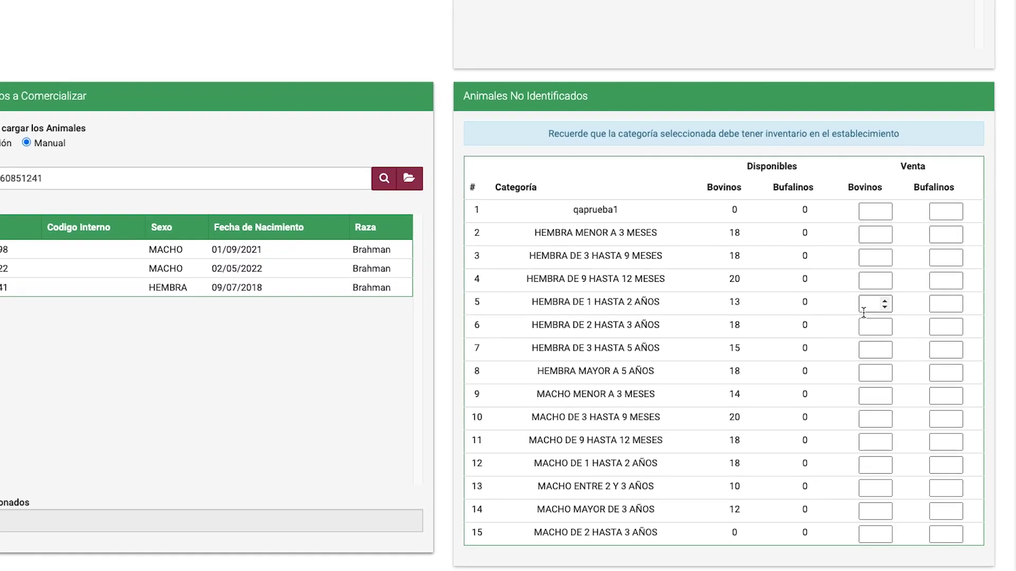
pyautogui.click(865, 329)
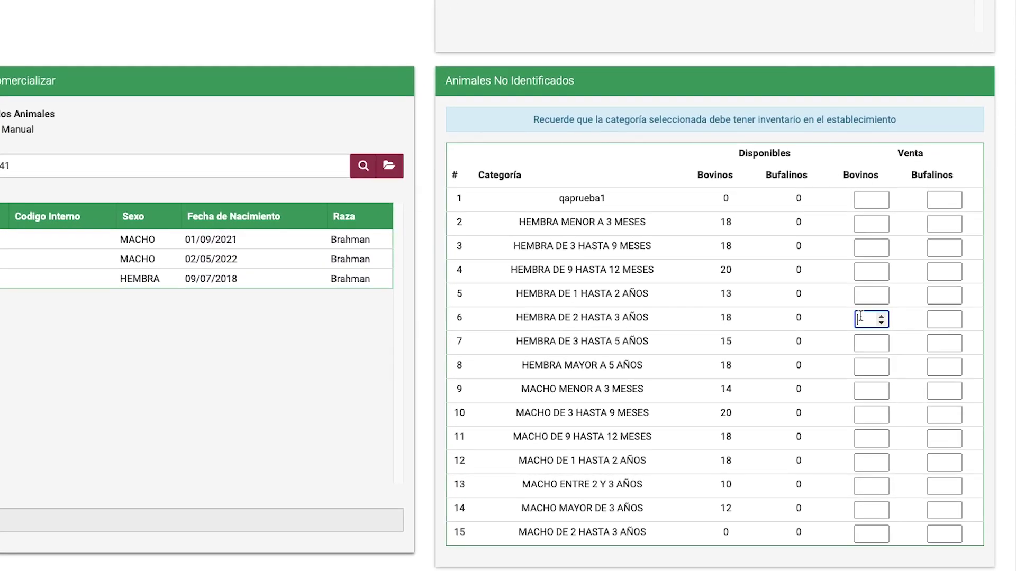
pyautogui.write('3')
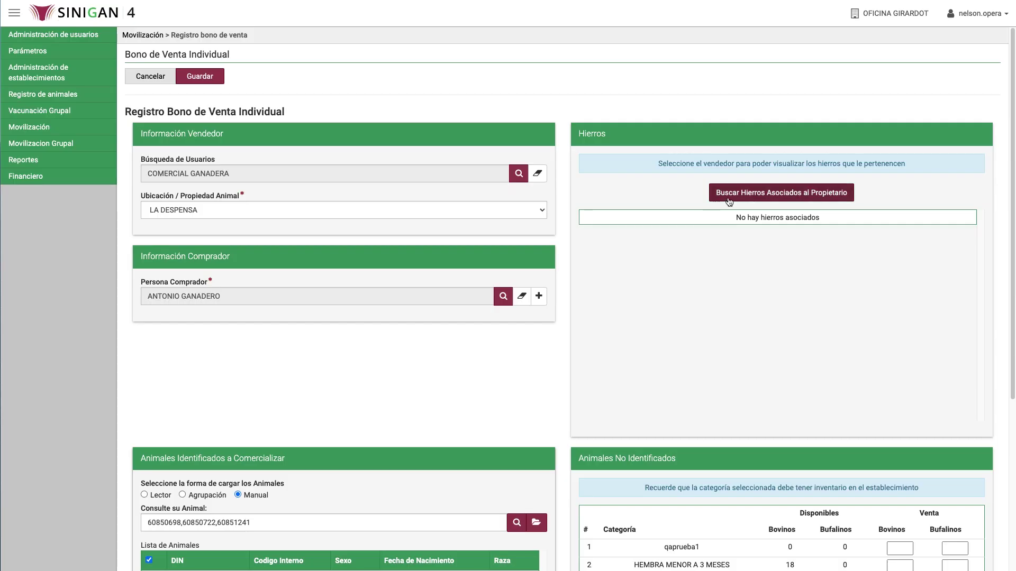
# Load the seller's associated brands and keep brand 1252607 checked.
pyautogui.click(727, 194)
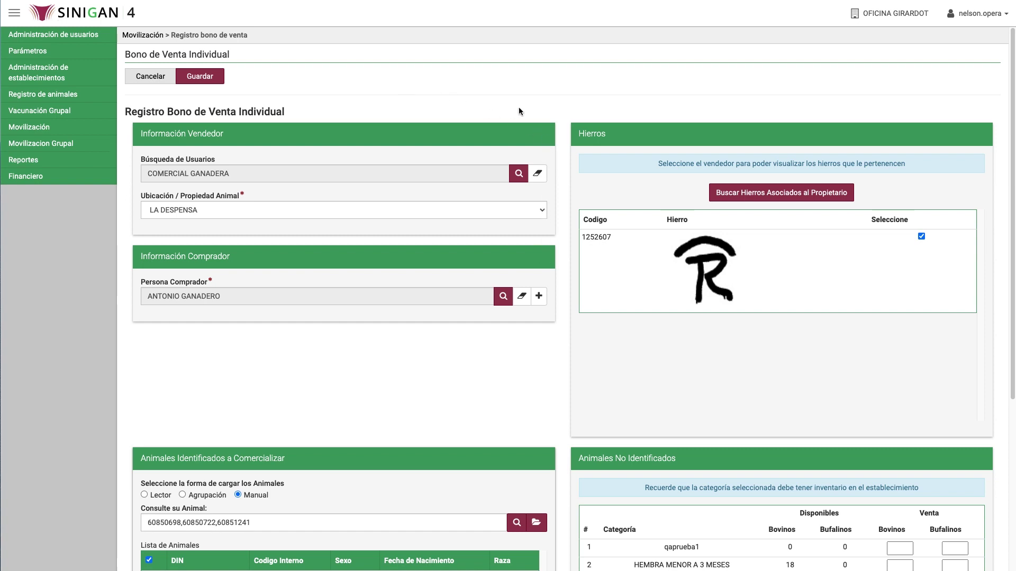
pyautogui.scroll(-3, 1004, 286)
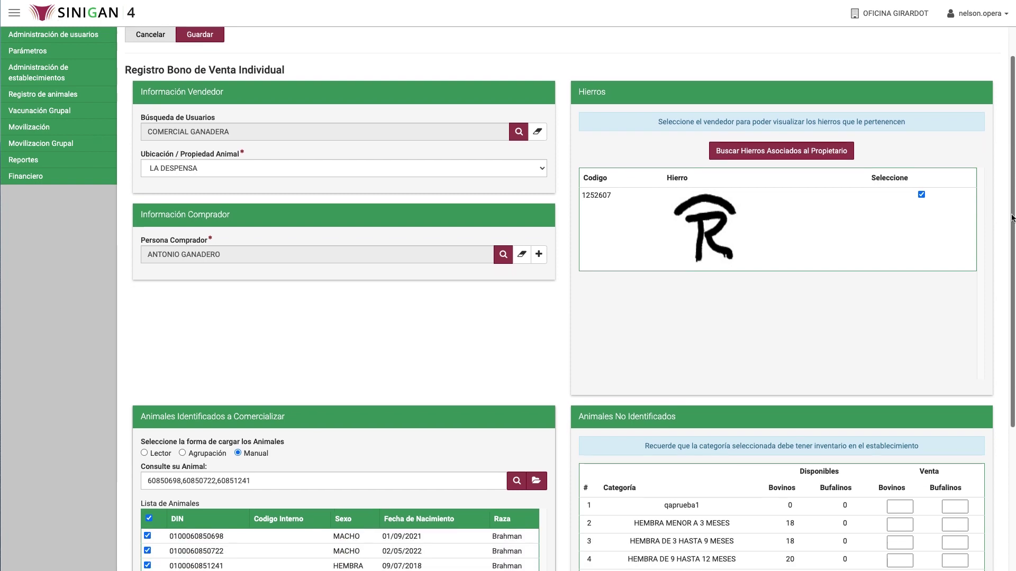
pyautogui.scroll(-2, 1004, 287)
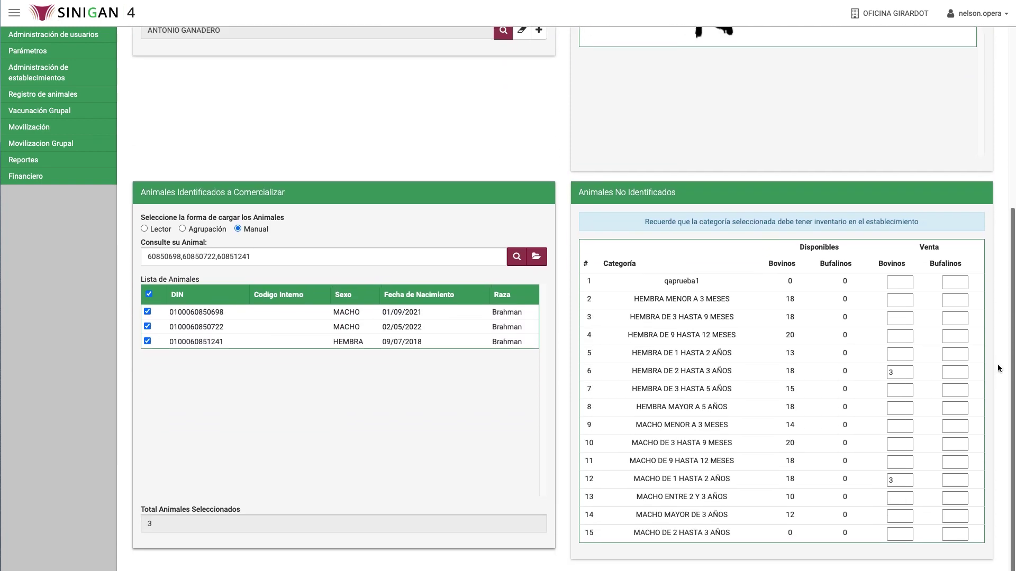
pyautogui.scroll(1, 1000, 370)
pyautogui.moveTo(1010, 334); pyautogui.dragTo(979, 178)
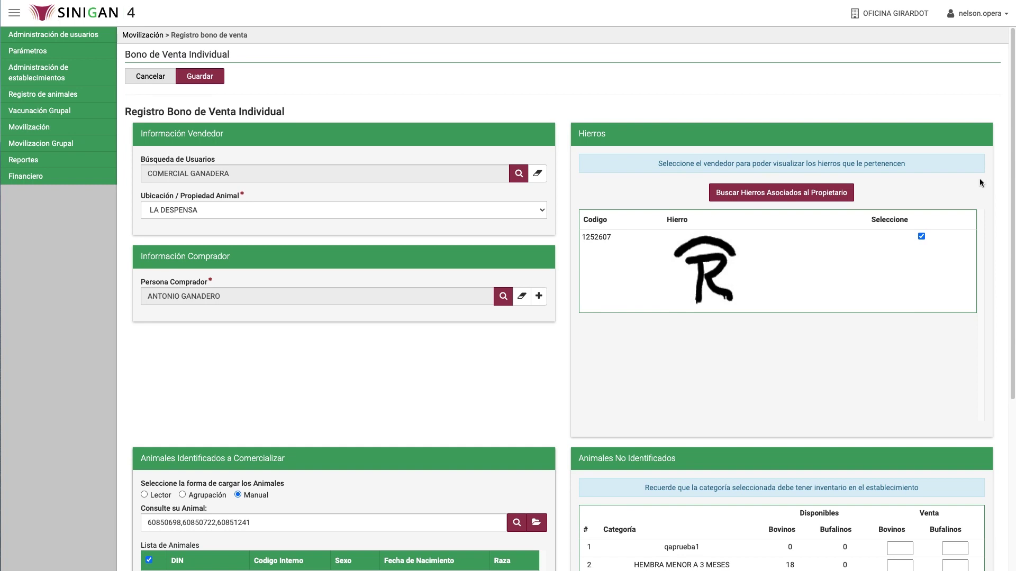
pyautogui.click(216, 75)
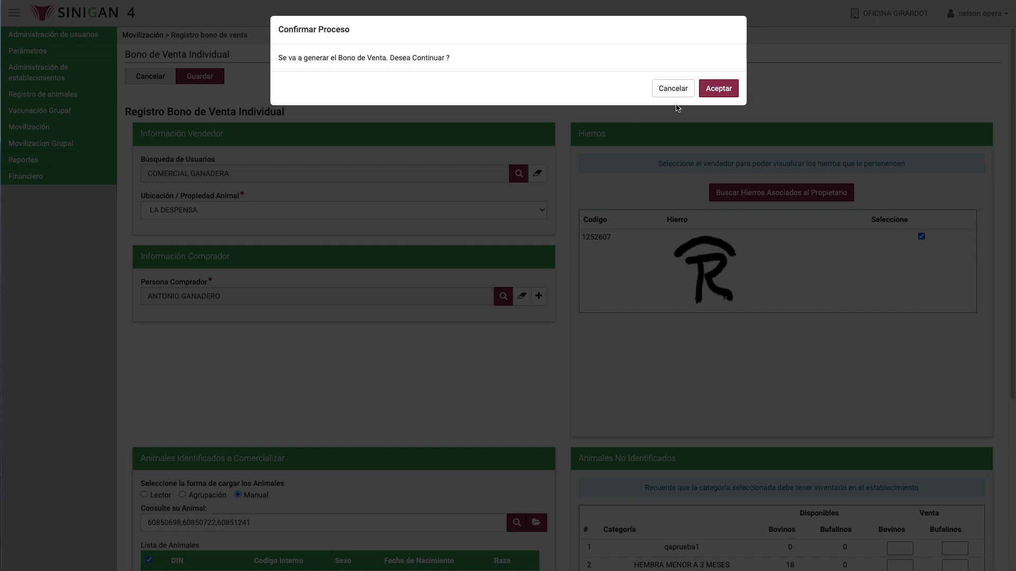
pyautogui.click(721, 91)
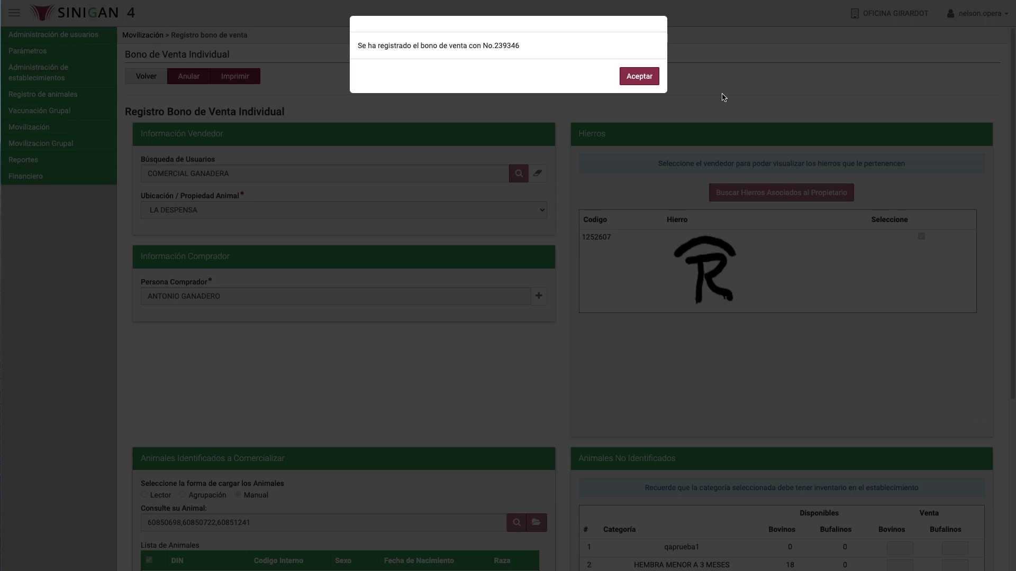
pyautogui.click(639, 77)
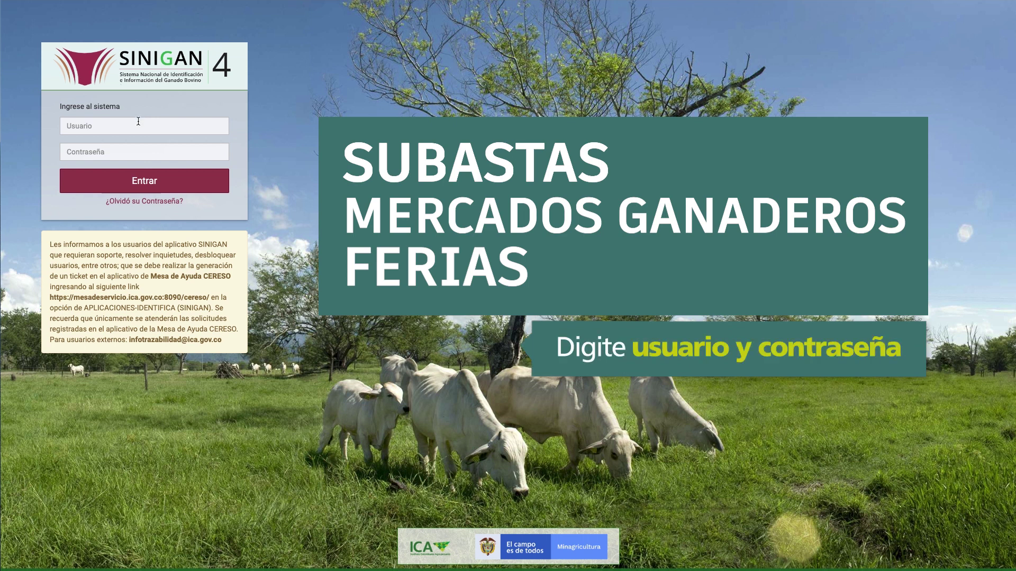
# Sign in with the user's credentials and enter under establishment SUBASTA AGROGANJAS.
pyautogui.click(138, 121)
pyautogui.press('Tab')
pyautogui.write('****')
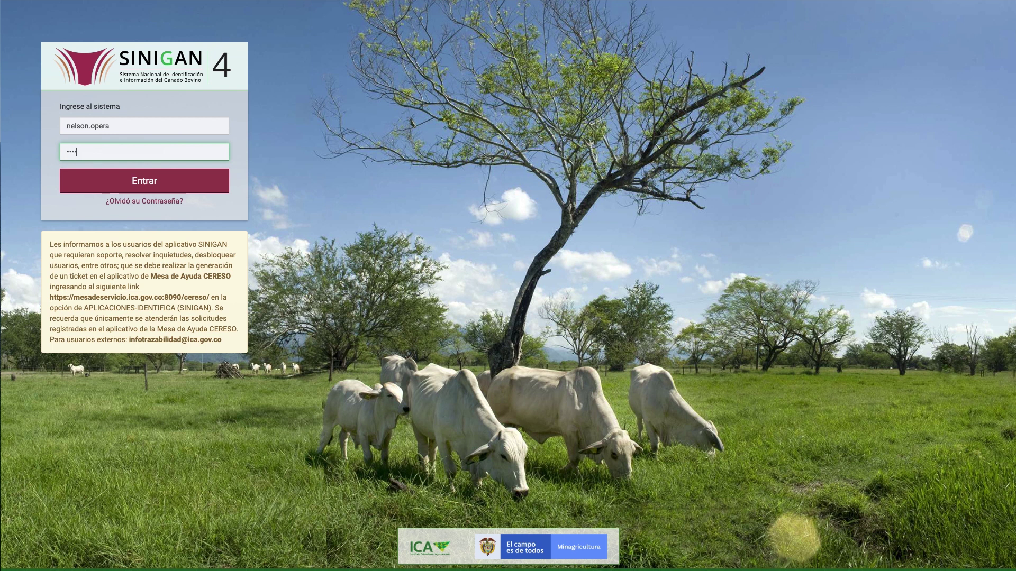
pyautogui.click(144, 181)
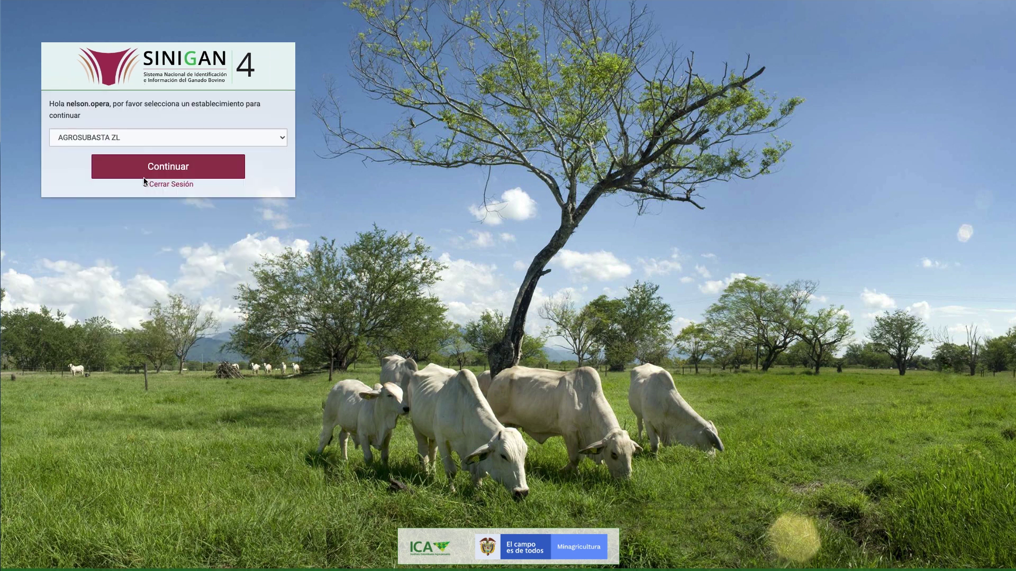
pyautogui.click(157, 141)
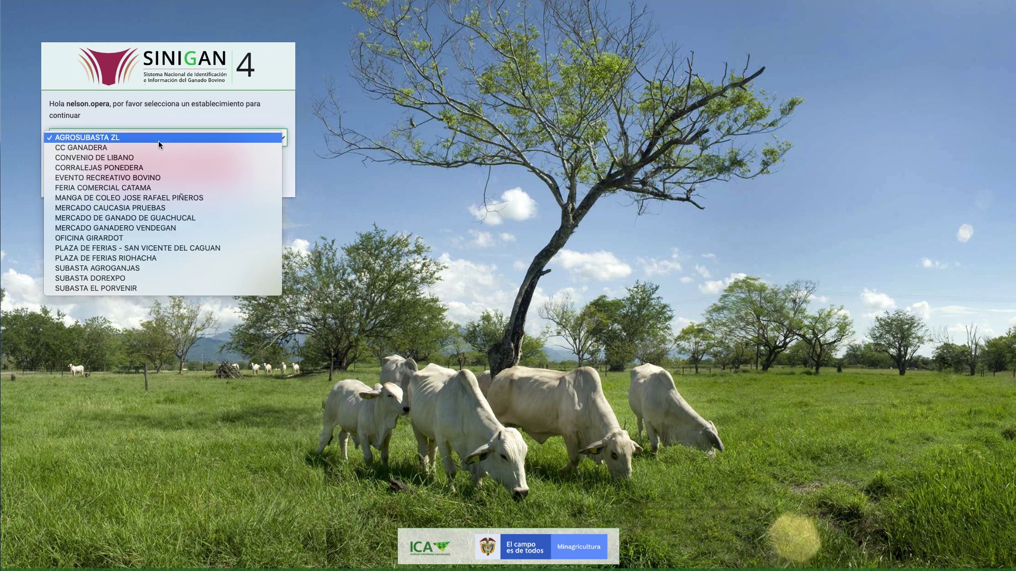
pyautogui.click(146, 268)
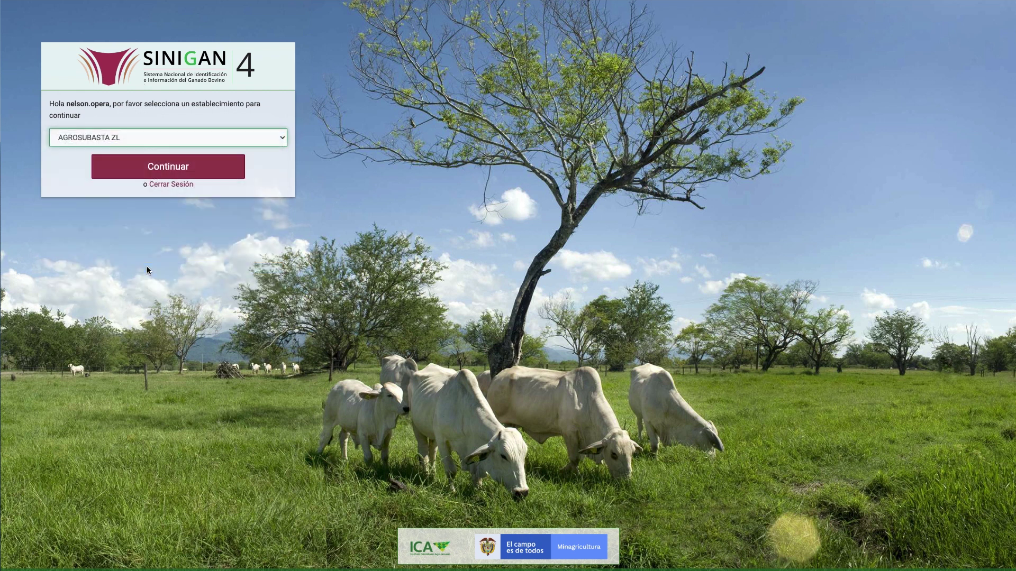
pyautogui.click(169, 168)
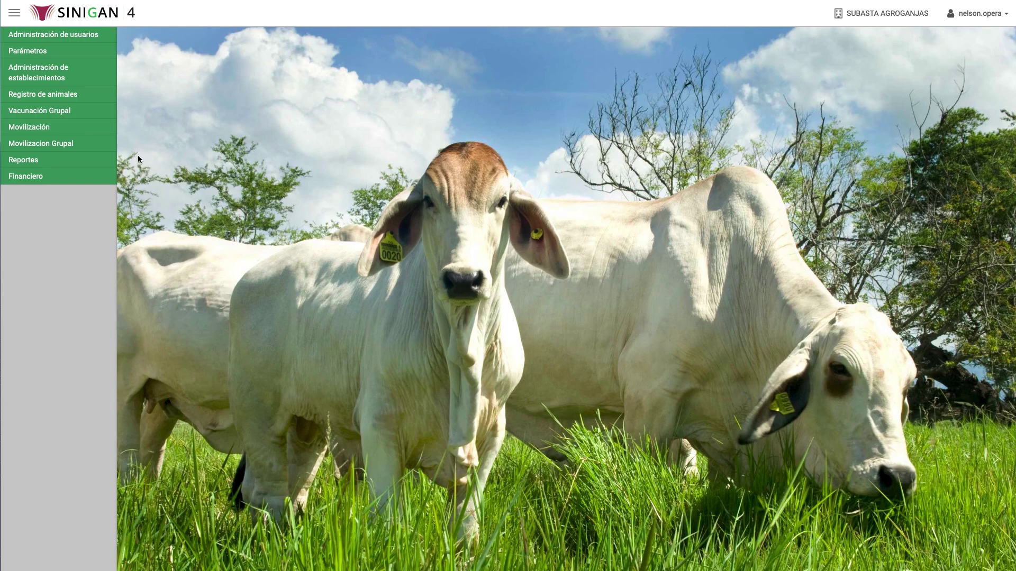
# Start a new voucher via Movilización > Registro bono de venta > Nuevo.
pyautogui.click(79, 131)
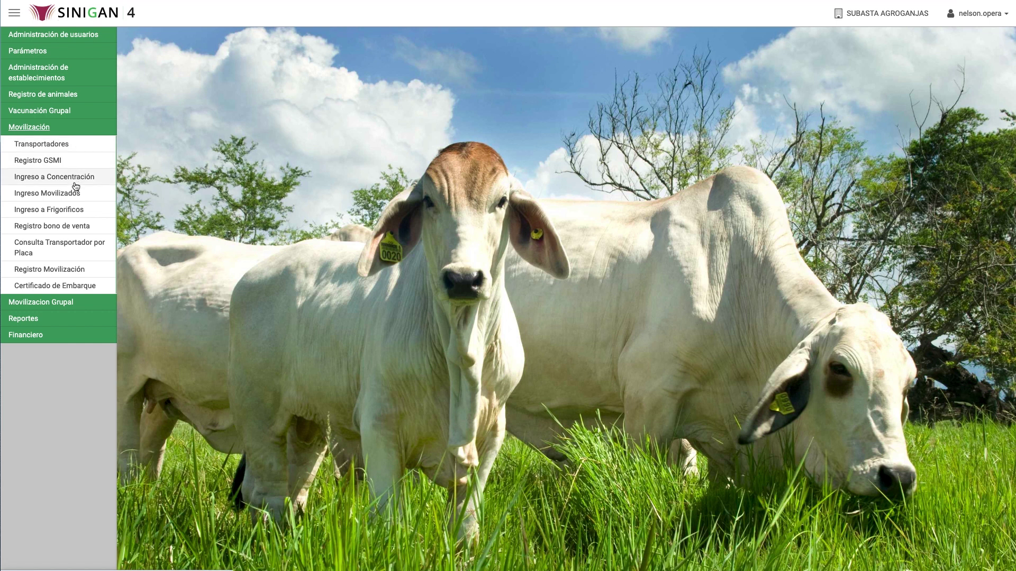
pyautogui.click(83, 226)
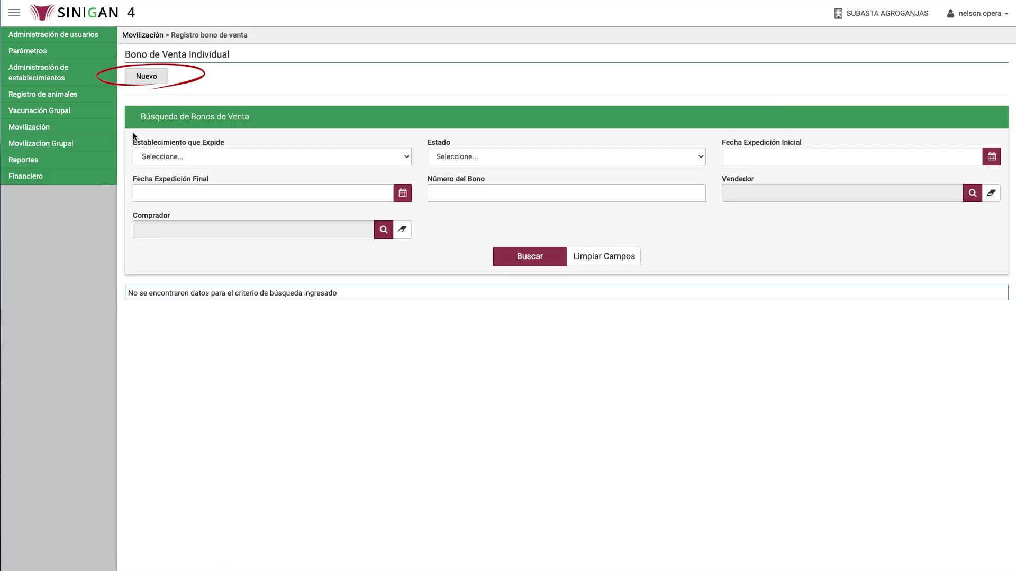
pyautogui.click(151, 80)
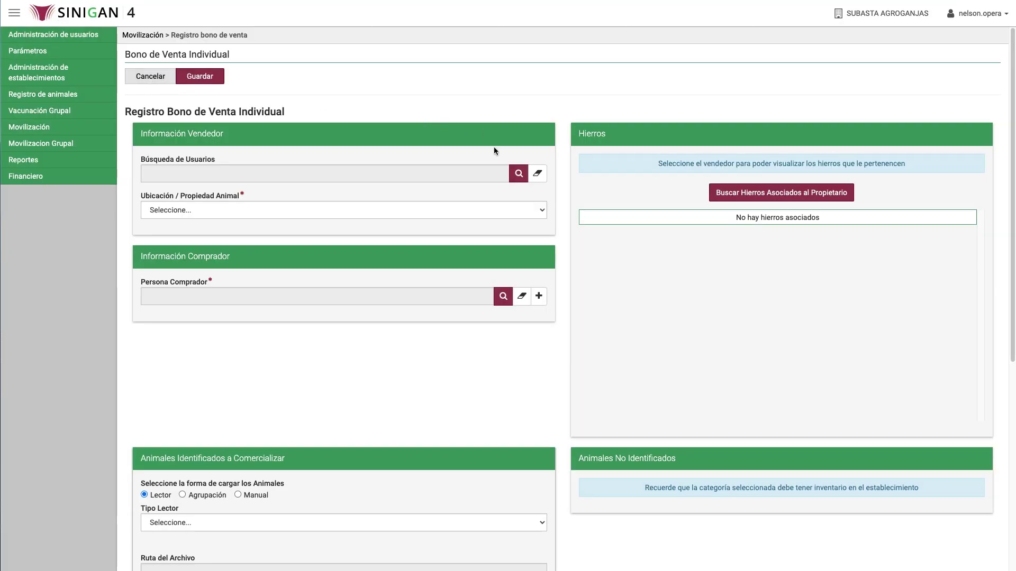
# Look up the seller by its identification number and select COMERCIAL GANADERA.
pyautogui.click(510, 173)
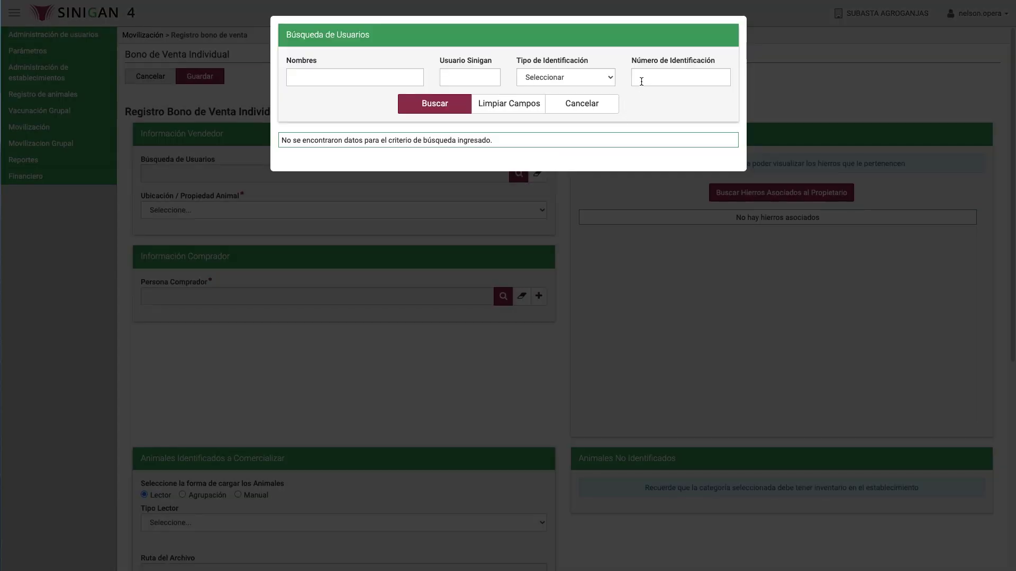
pyautogui.click(642, 81)
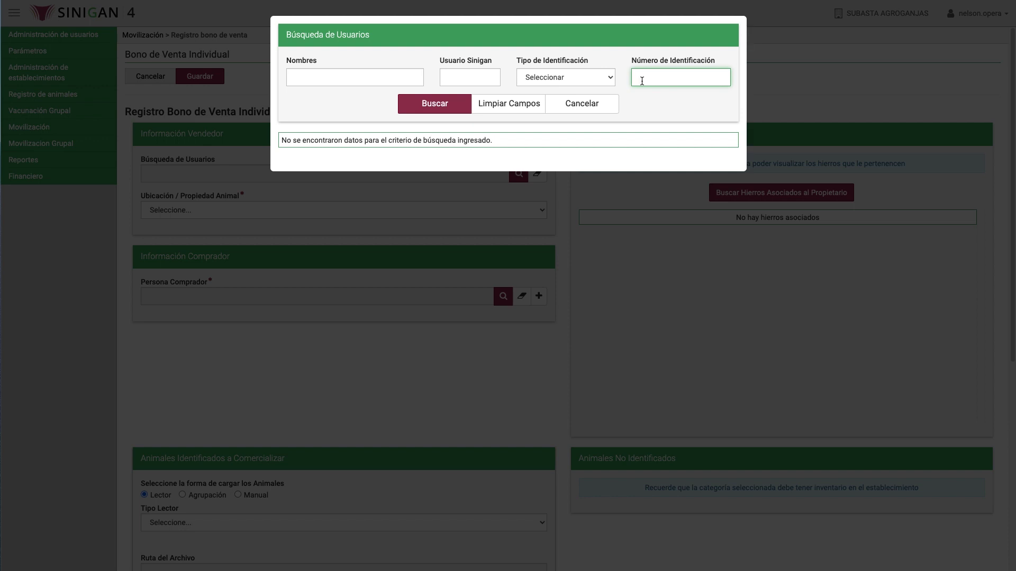
pyautogui.click(453, 105)
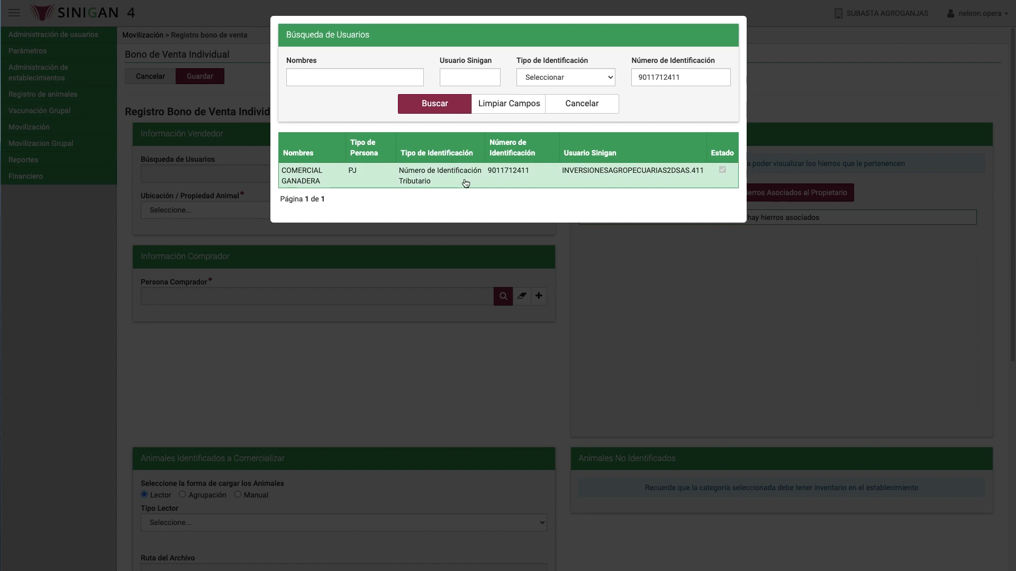
pyautogui.click(465, 183)
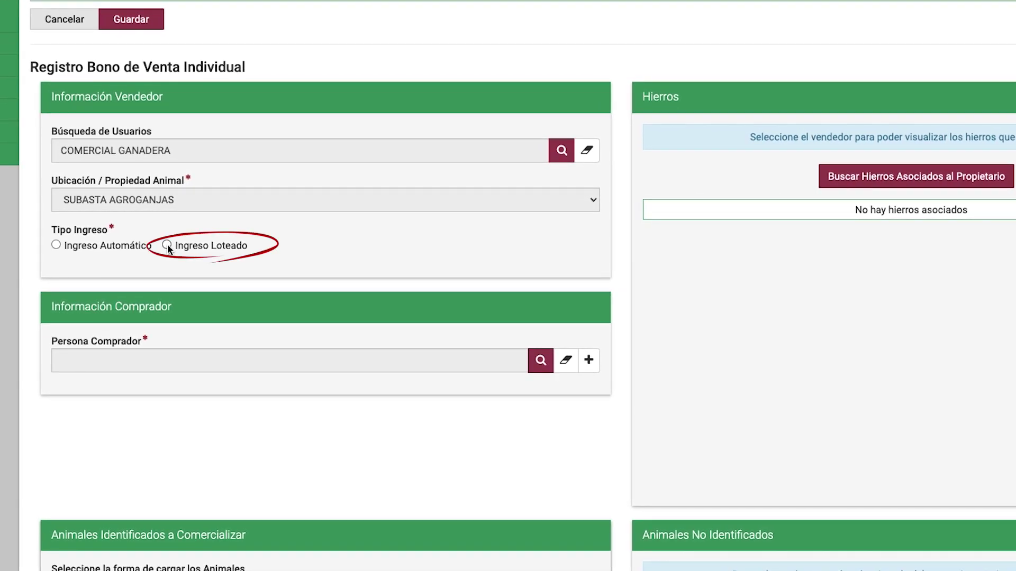
# Choose Ingreso Loteado and select the buyer matching the searched ID number.
pyautogui.click(167, 246)
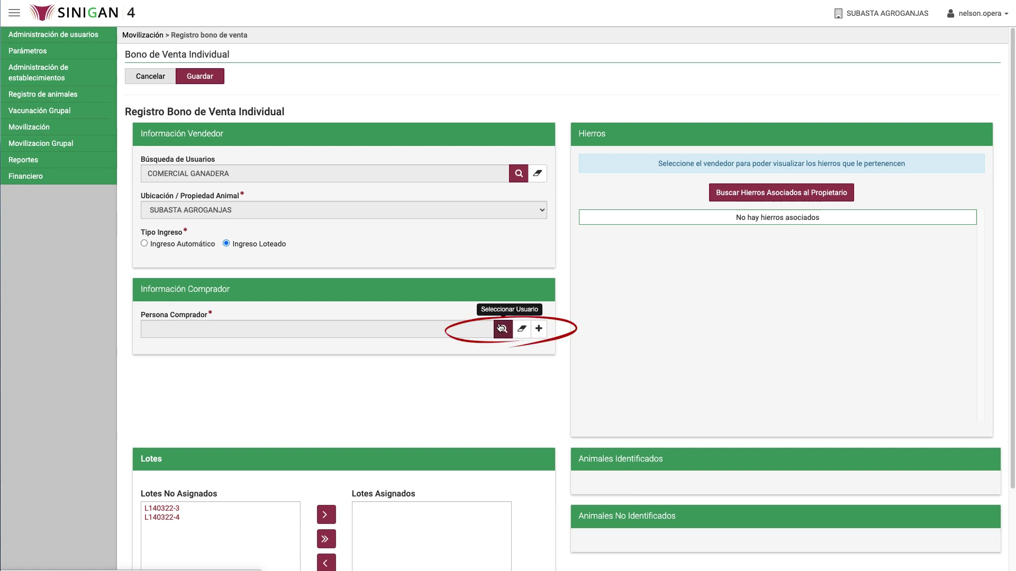
pyautogui.click(502, 328)
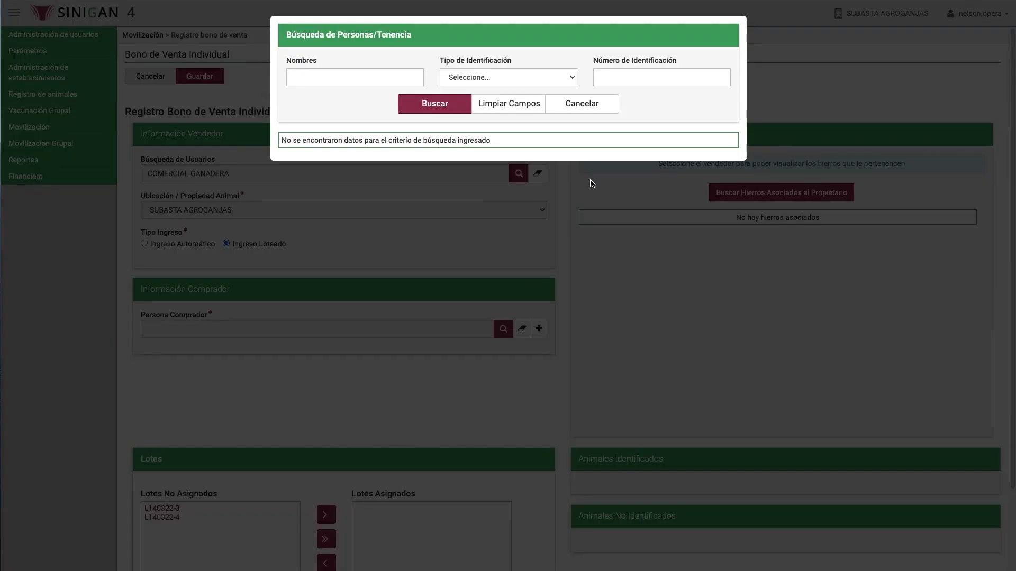
pyautogui.click(621, 82)
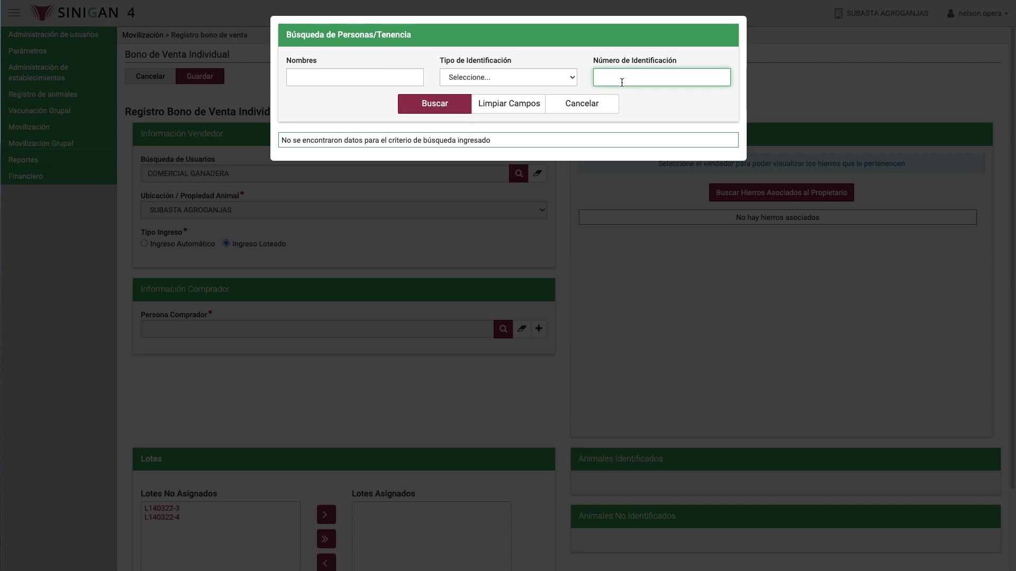
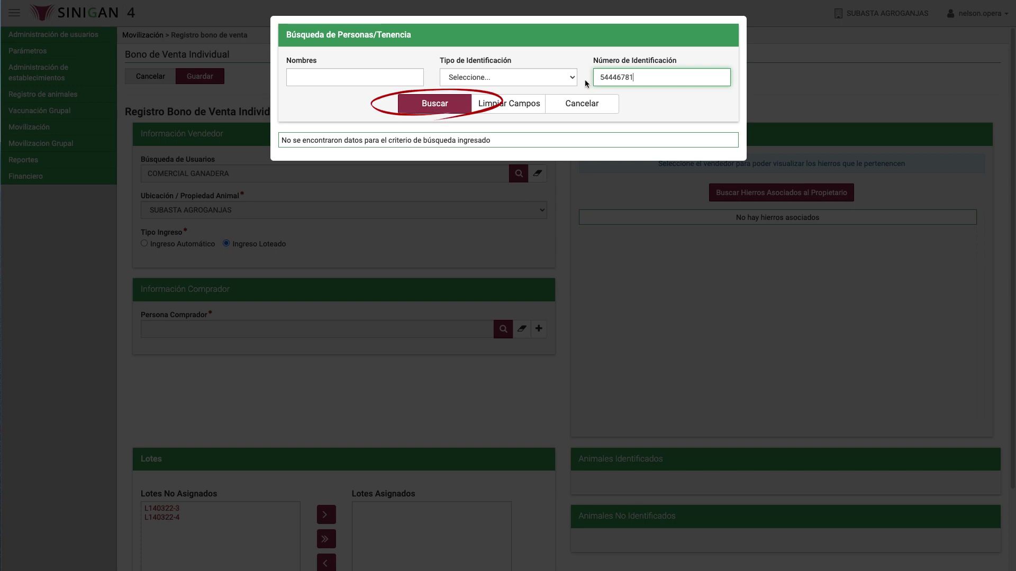
pyautogui.click(460, 105)
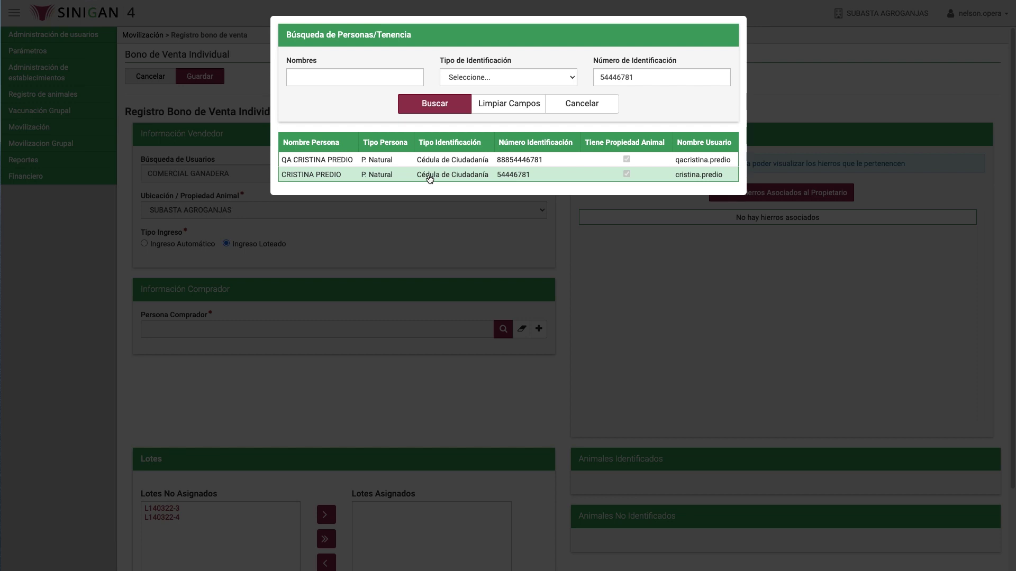
pyautogui.click(429, 178)
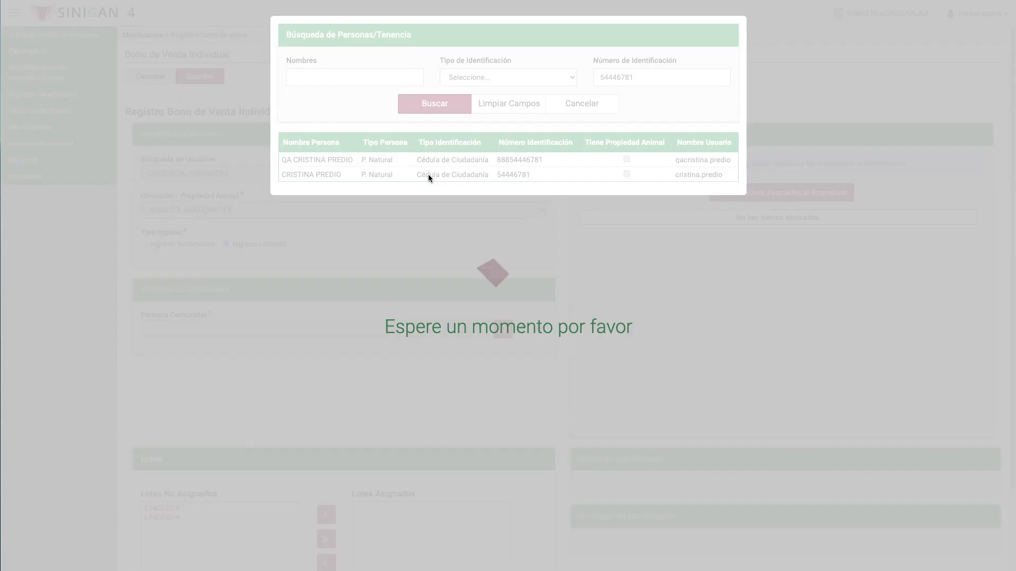
# Load the owner's brands, keeping 1252607 checked, with lots L140322-3 and L140322-4 assigned.
pyautogui.scroll(-2, 1011, 343)
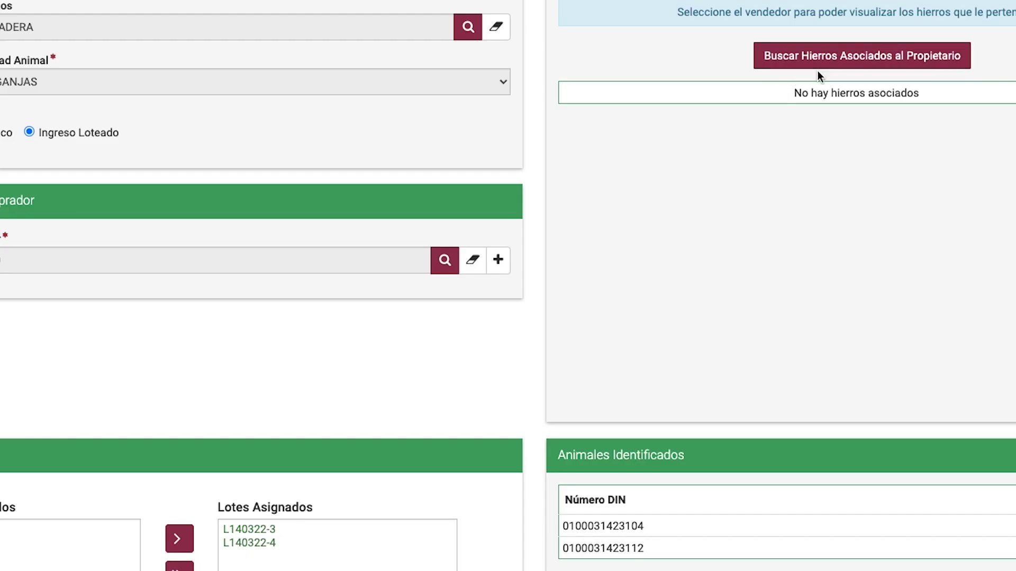
pyautogui.click(824, 60)
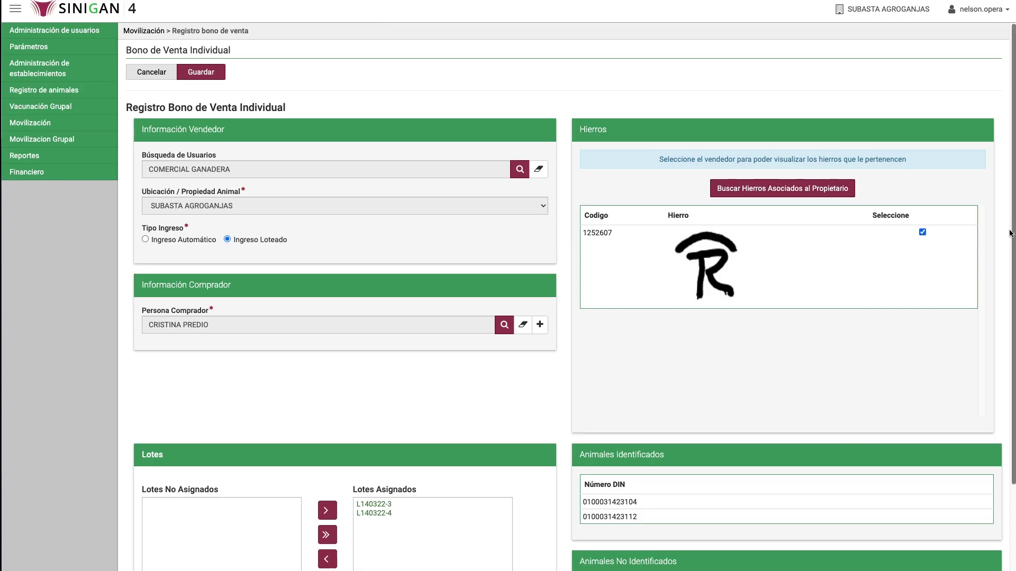
pyautogui.moveTo(1013, 233); pyautogui.dragTo(1011, 331)
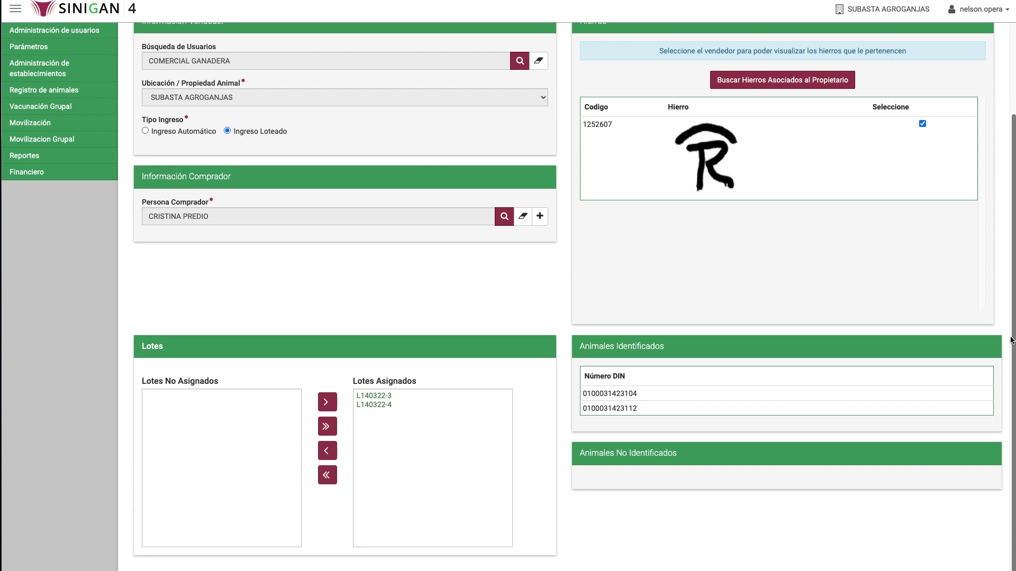
pyautogui.scroll(3, 1011, 340)
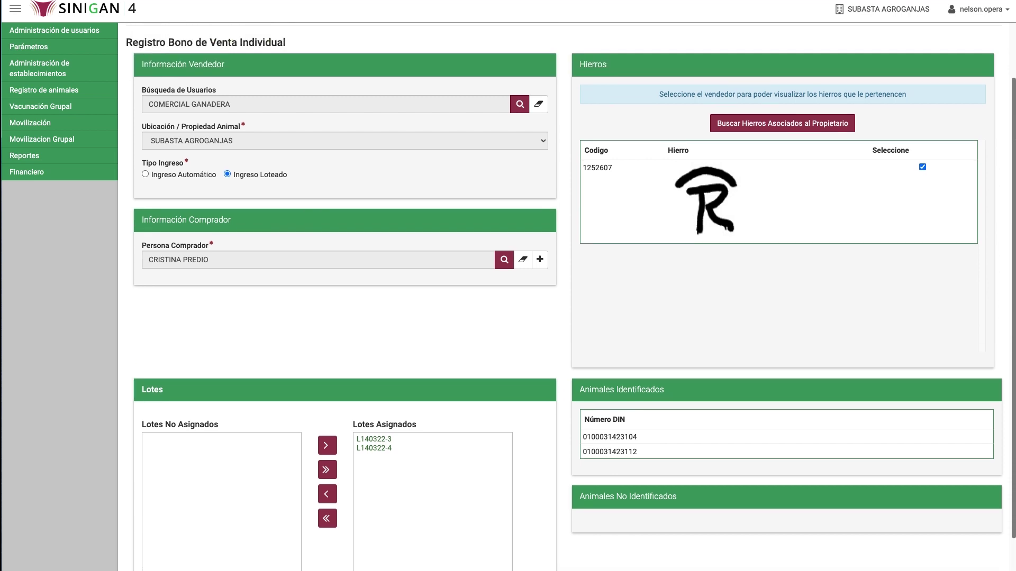
pyautogui.scroll(2, 901, 162)
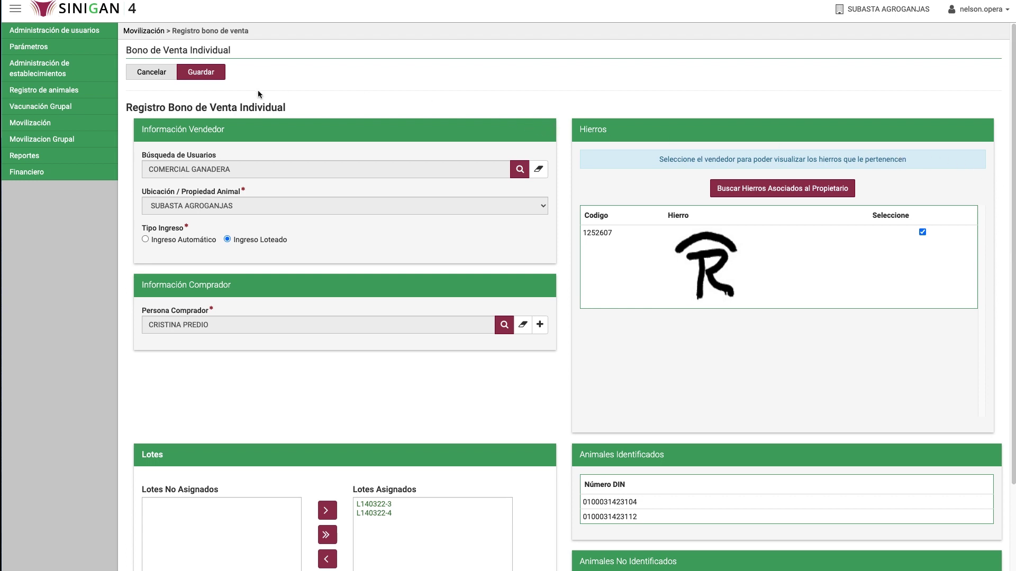
# Save the lot-based sale voucher, confirm the process, and accept the assigned voucher number notice.
pyautogui.click(208, 75)
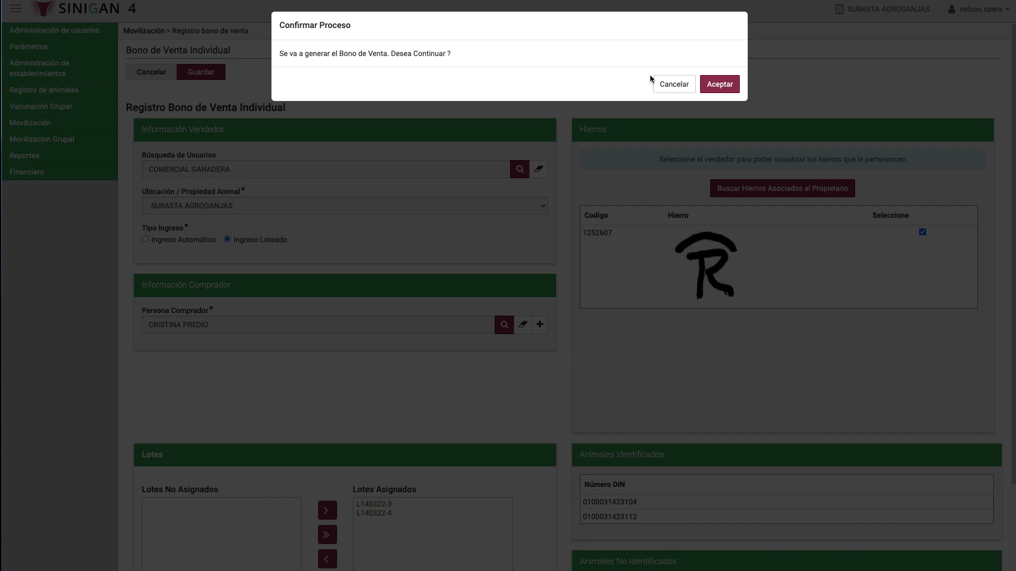
pyautogui.click(725, 85)
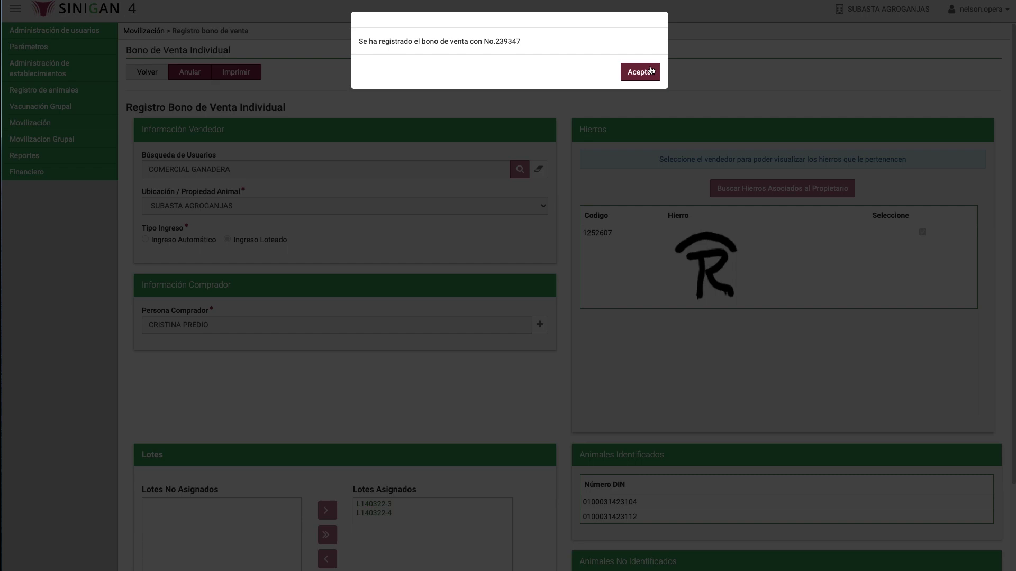
pyautogui.click(650, 69)
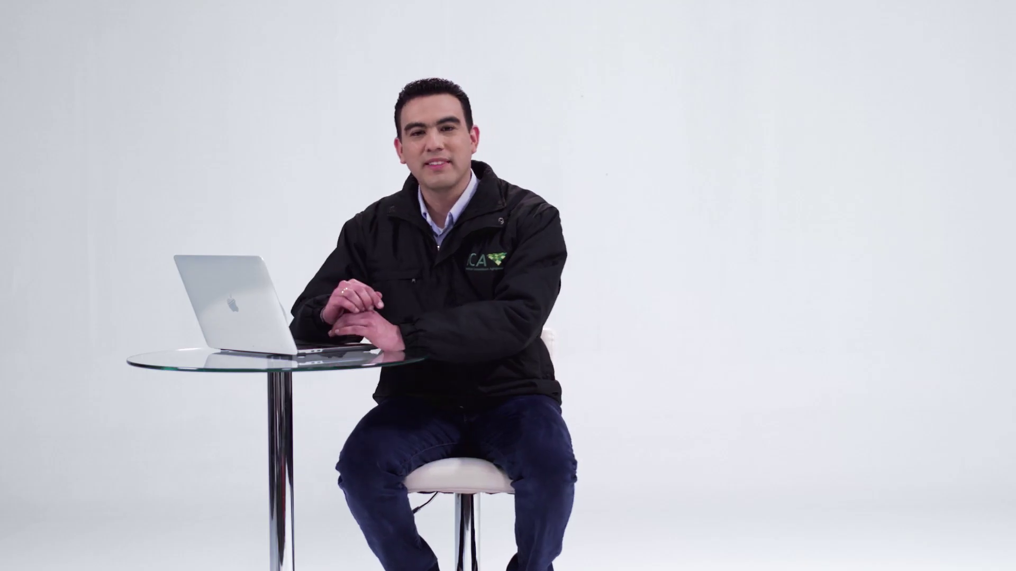